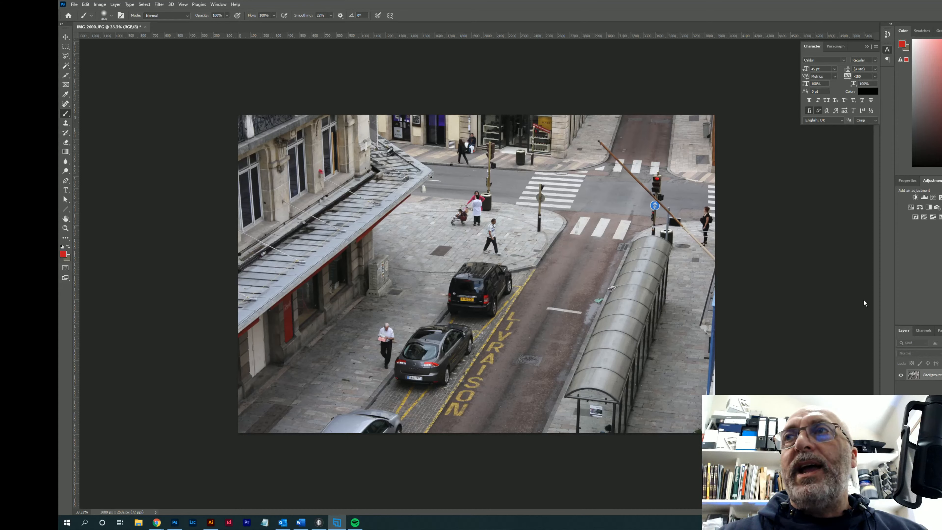
Step: Duplicate the Background layer of the street photo
{"action": "left_click", "coordinate": [567, 307]}
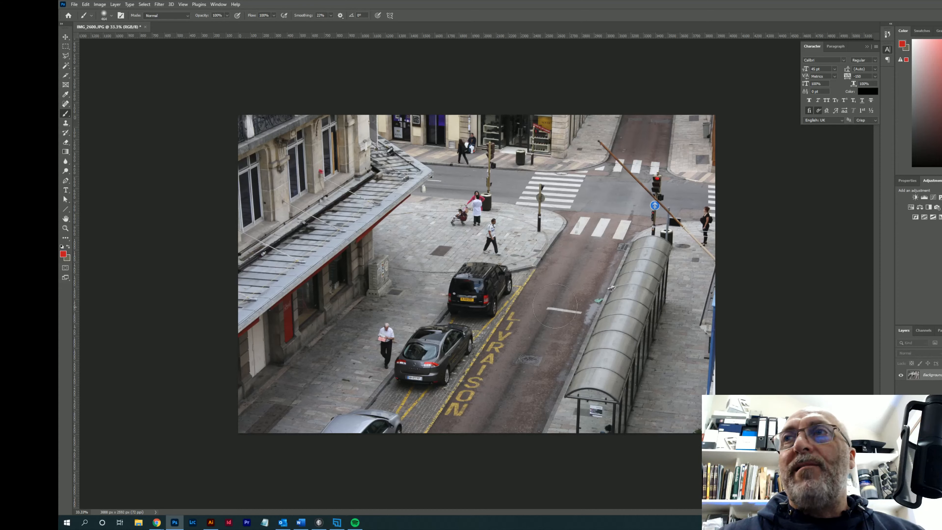
{"action": "key", "text": "ctrl+j"}
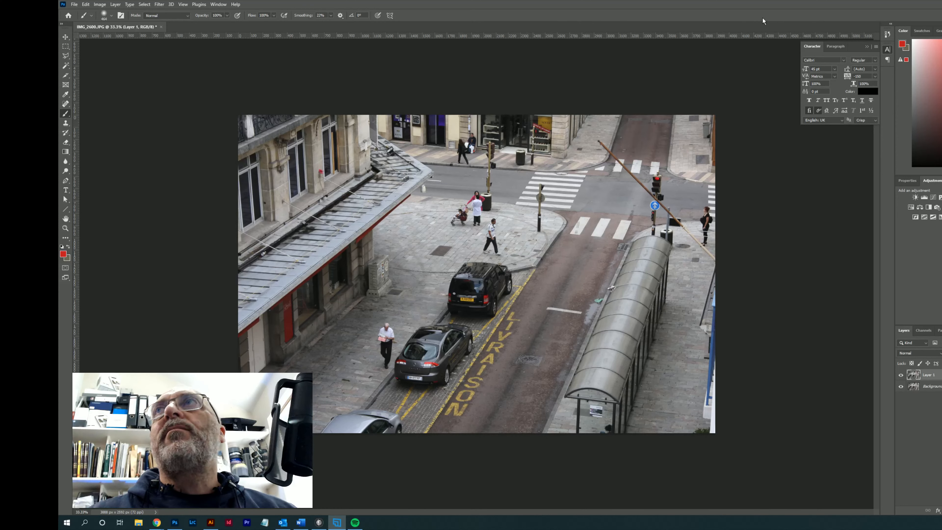
Step: Take the Photoshop window out of full-screen size and reposition it so the whole Layers panel is in view
{"action": "double_click", "coordinate": [655, 5]}
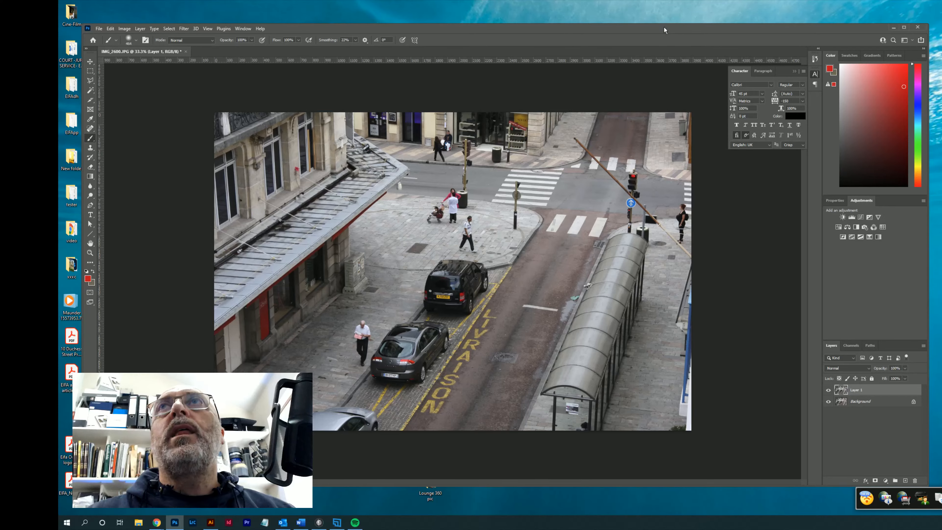
{"action": "left_click_drag", "start_coordinate": [663, 28], "coordinate": [649, 19]}
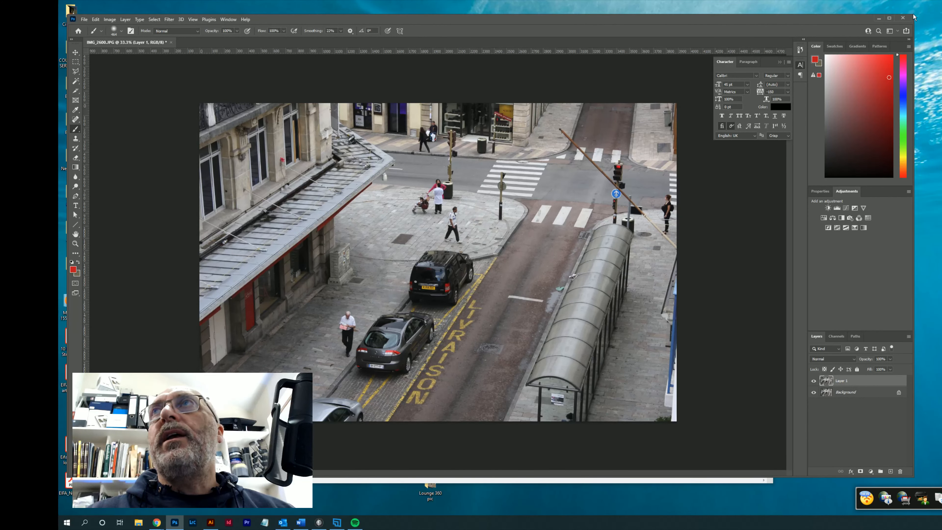
{"action": "left_click_drag", "start_coordinate": [913, 16], "coordinate": [935, 14]}
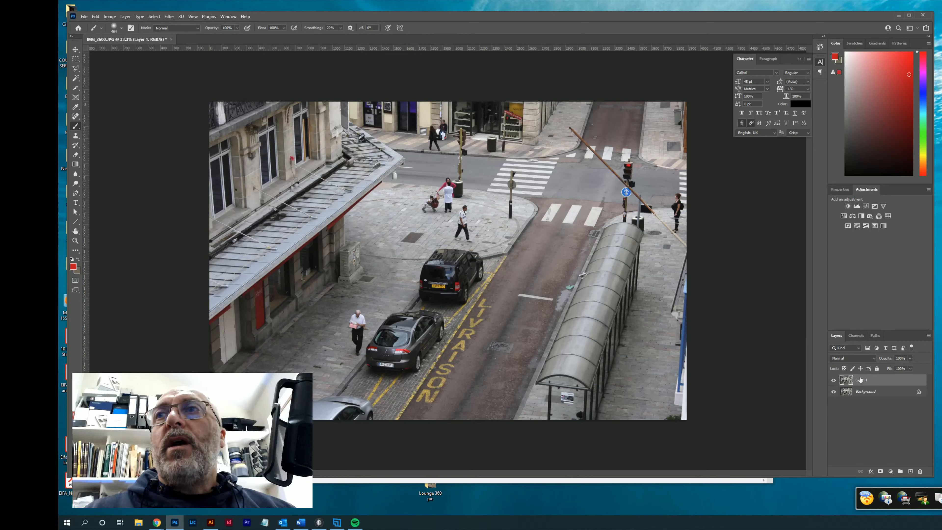
Step: Undo the layer duplication so only the Background layer remains
{"action": "left_click", "coordinate": [95, 16]}
{"action": "left_click", "coordinate": [104, 25]}
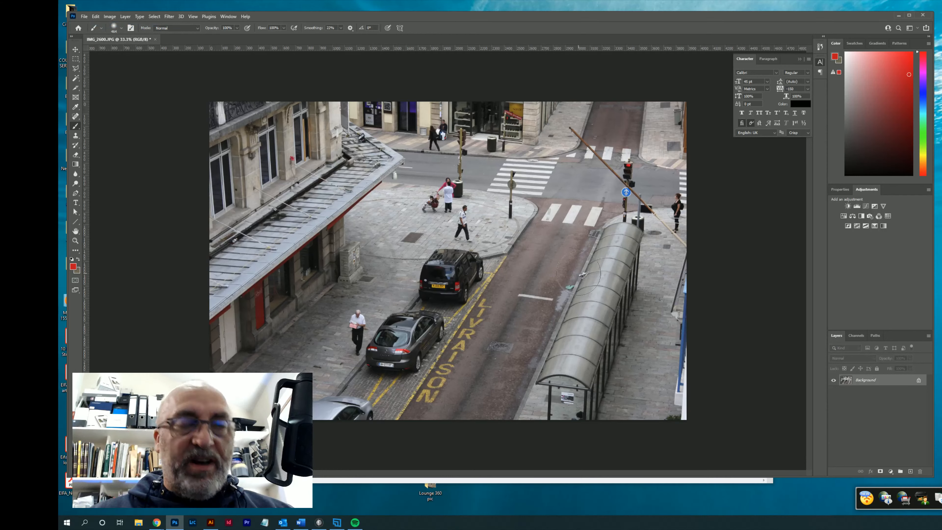
Step: Duplicate the Background layer and add a white layer mask to the copy, leaving the mask active
{"action": "key", "text": "ctrl+j"}
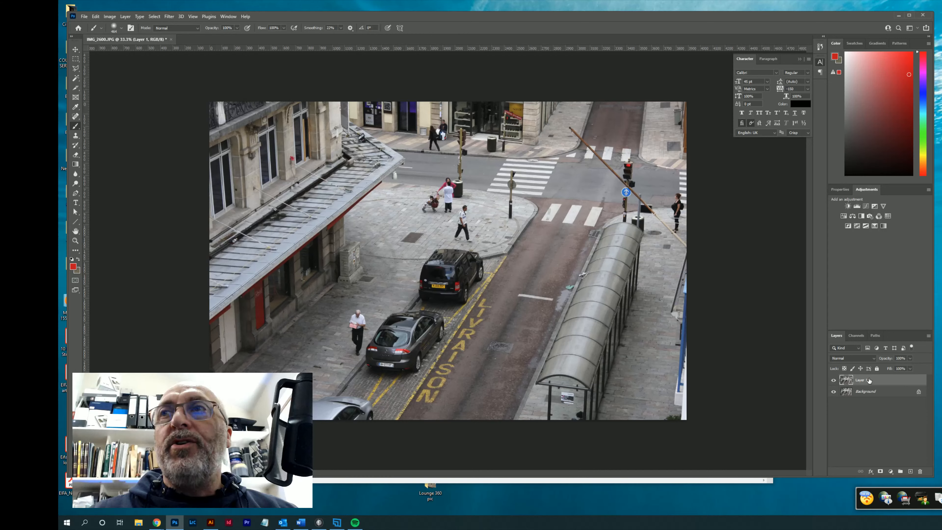
{"action": "left_click", "coordinate": [880, 472]}
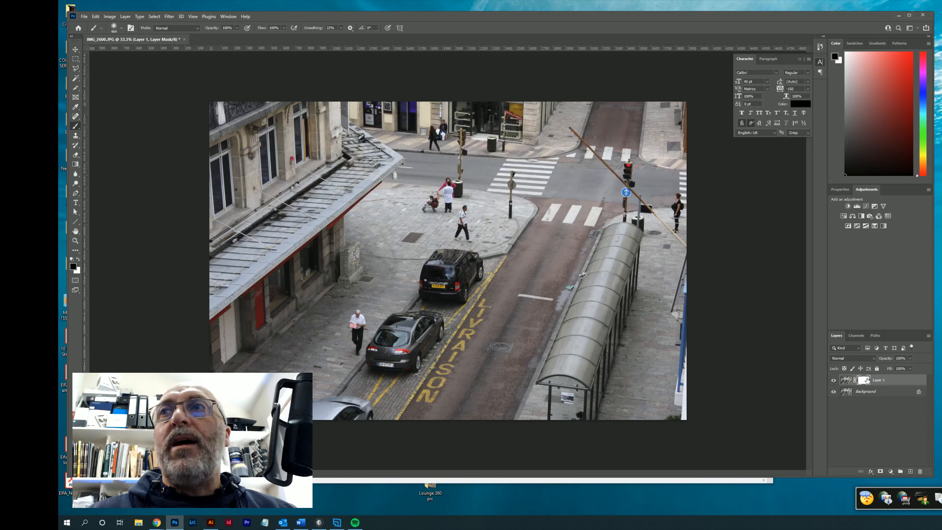
{"action": "left_click", "coordinate": [847, 383]}
{"action": "left_click", "coordinate": [864, 382]}
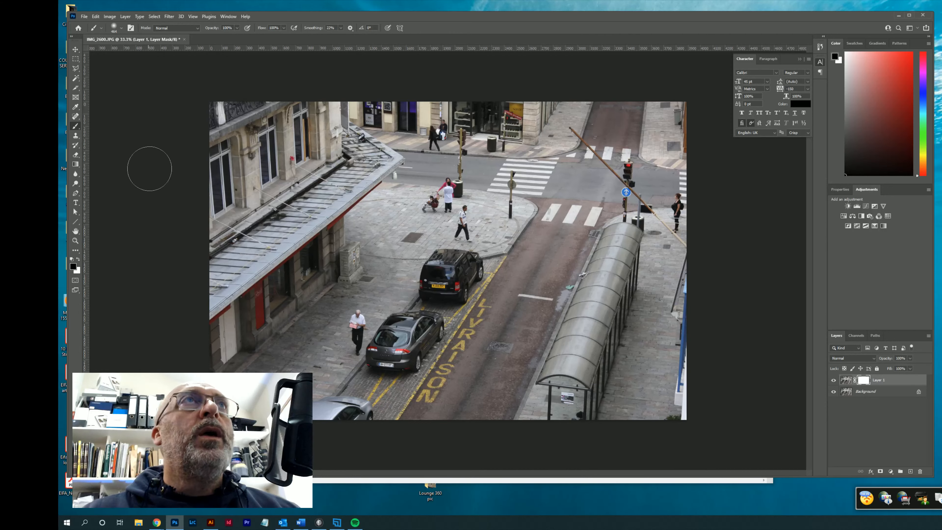
Step: Draw a vertical black-to-transparent reflected gradient on the layer mask, starting beside the parked black SUV and ending level with the pedestrians above
{"action": "left_click", "coordinate": [78, 167]}
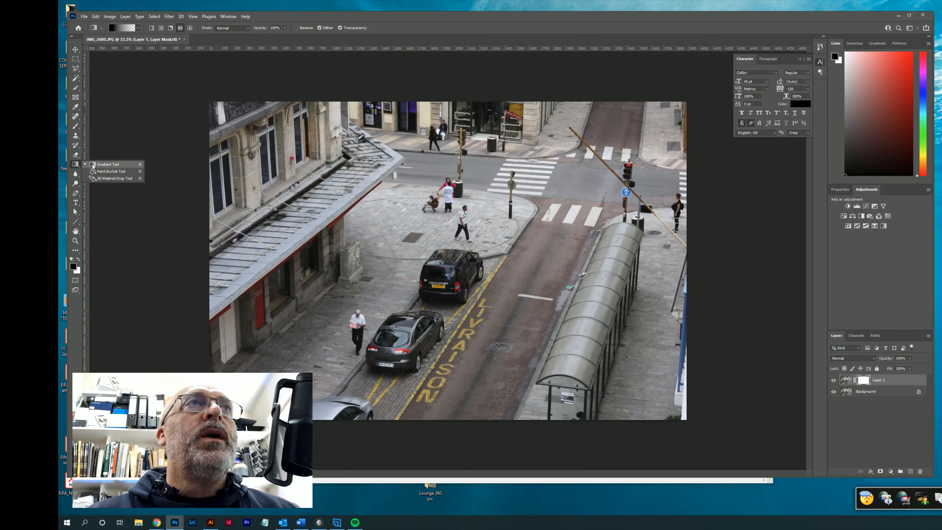
{"action": "left_click", "coordinate": [110, 164]}
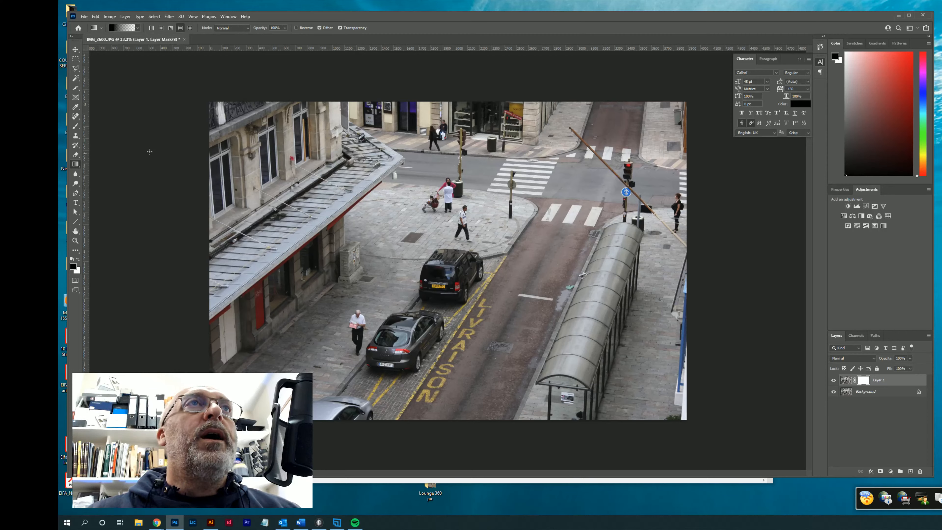
{"action": "left_click", "coordinate": [138, 29]}
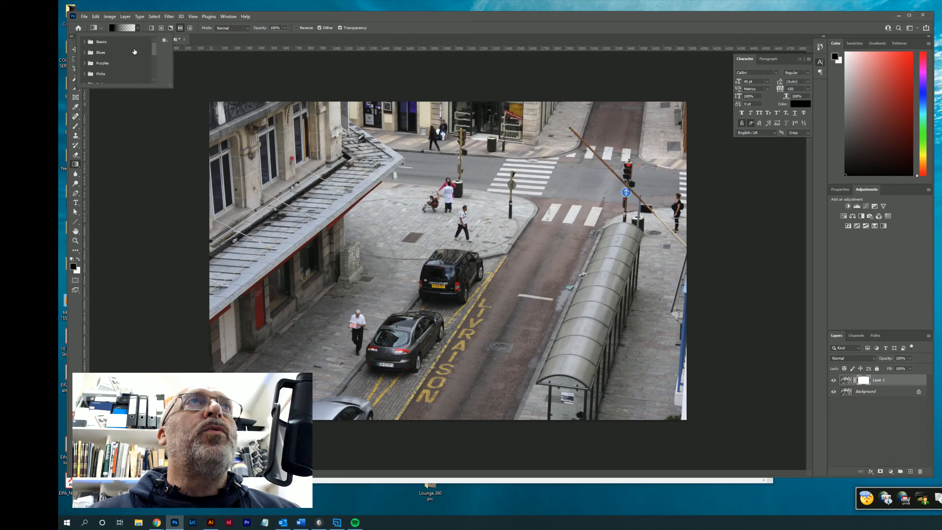
{"action": "left_click", "coordinate": [129, 30]}
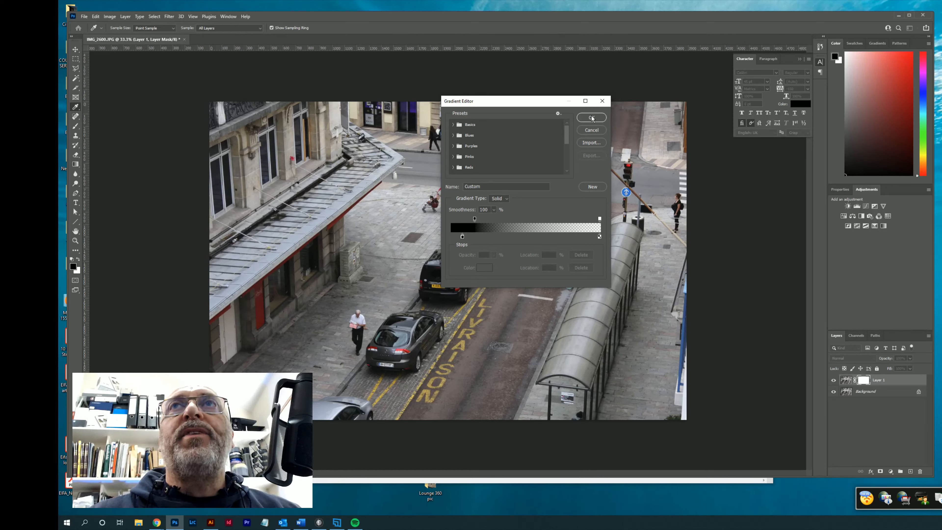
{"action": "left_click", "coordinate": [591, 130]}
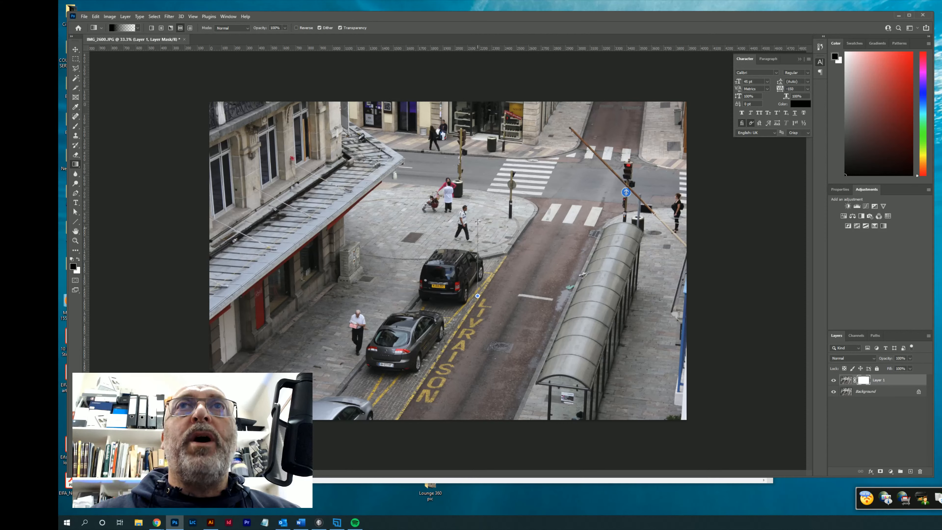
{"action": "left_click_drag", "start_coordinate": [478, 221], "coordinate": [476, 195]}
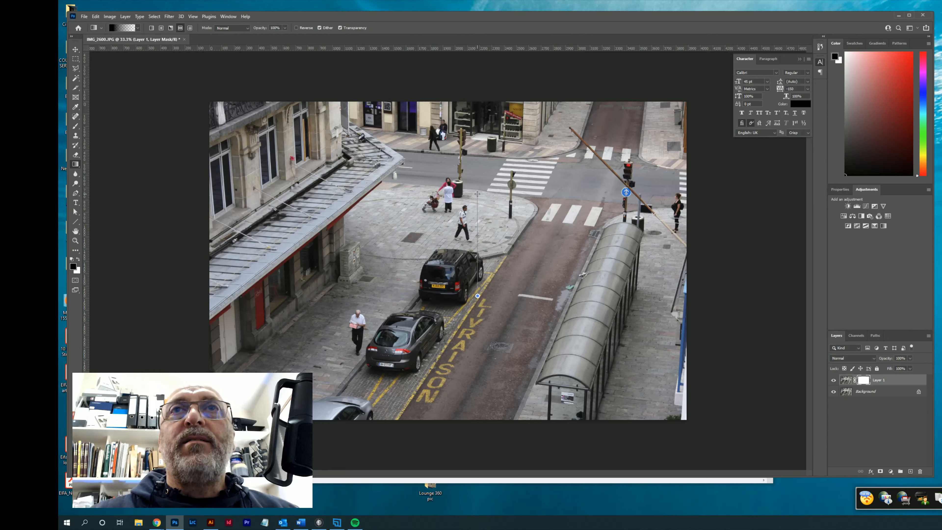
{"action": "left_click_drag", "start_coordinate": [477, 193], "coordinate": [477, 194]}
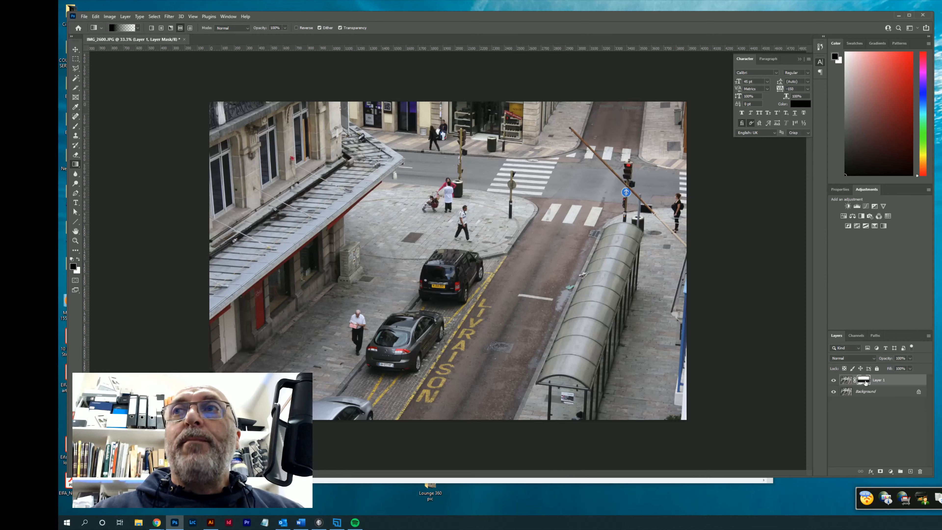
Step: Apply a Lens Blur with a radius of 29 to the duplicated layer's image, using the layer mask as the depth source
{"action": "left_click", "coordinate": [844, 380]}
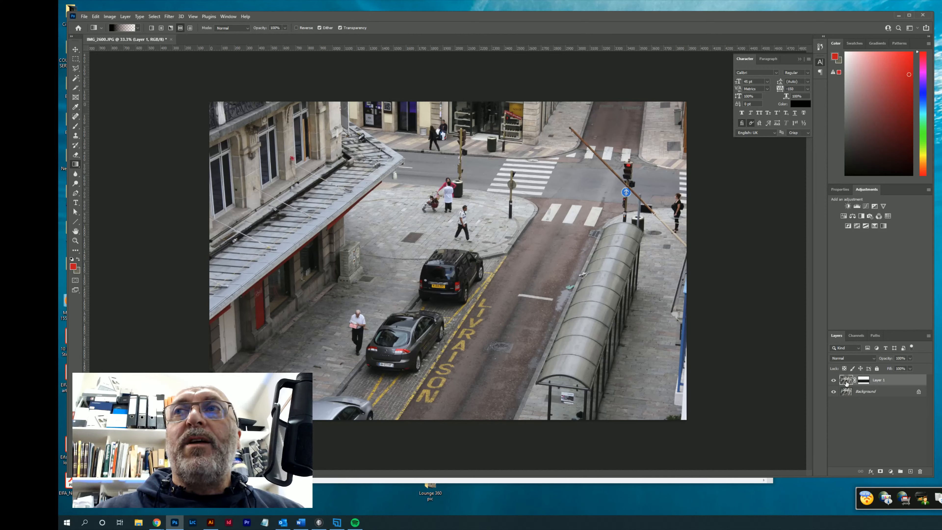
{"action": "left_click", "coordinate": [170, 16]}
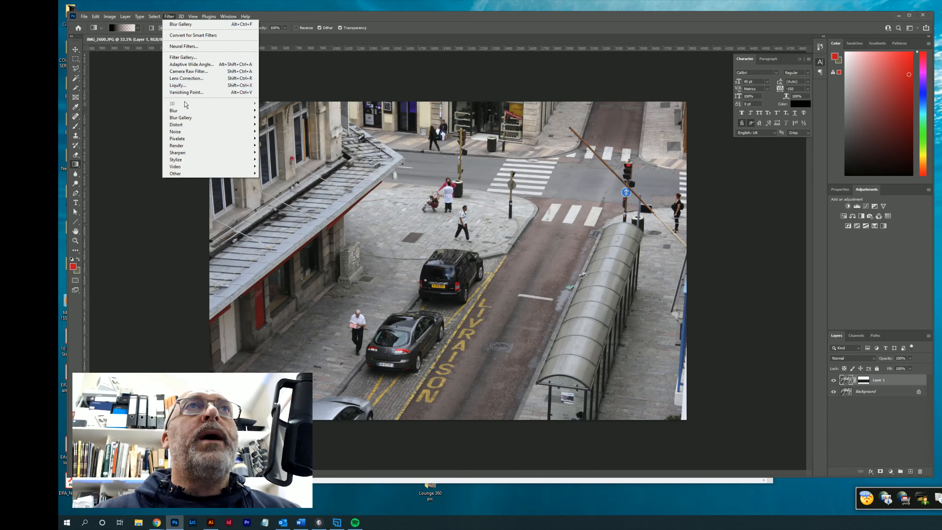
{"action": "mouse_move", "coordinate": [181, 117]}
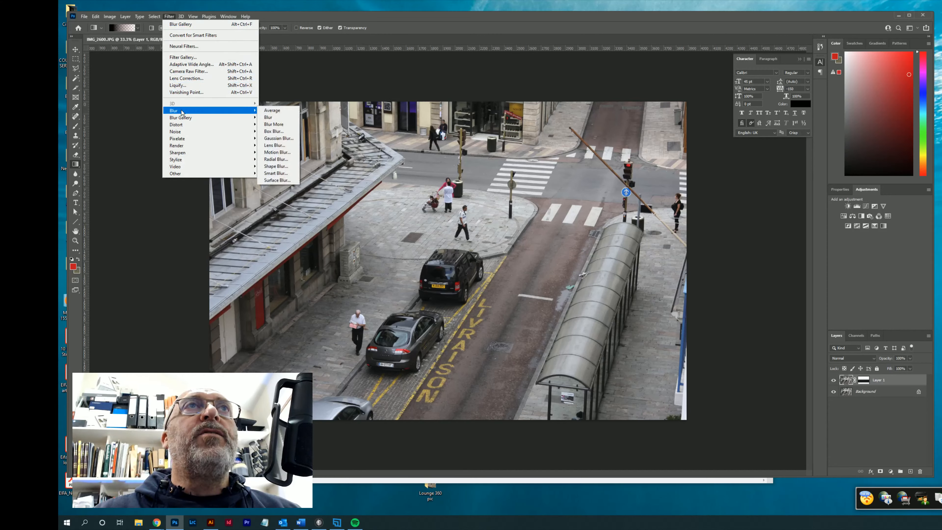
{"action": "left_click", "coordinate": [273, 146]}
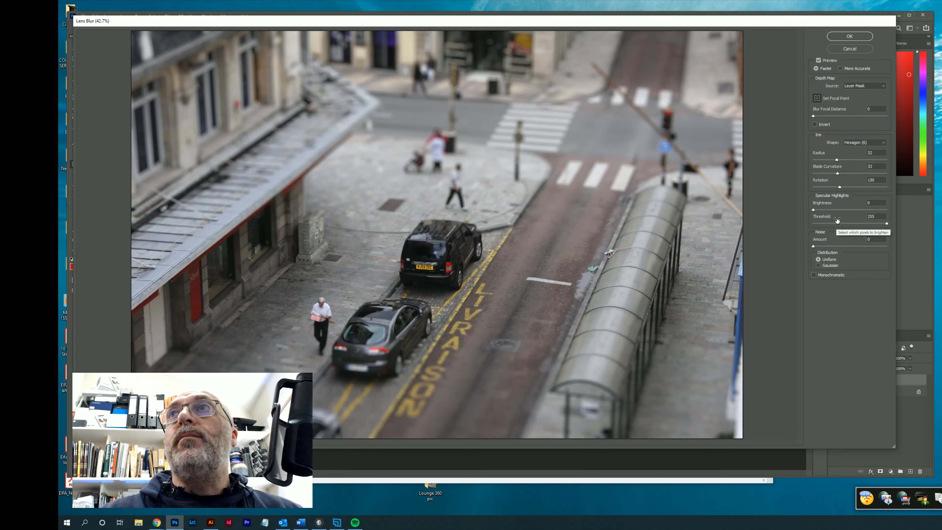
{"action": "left_click", "coordinate": [837, 159]}
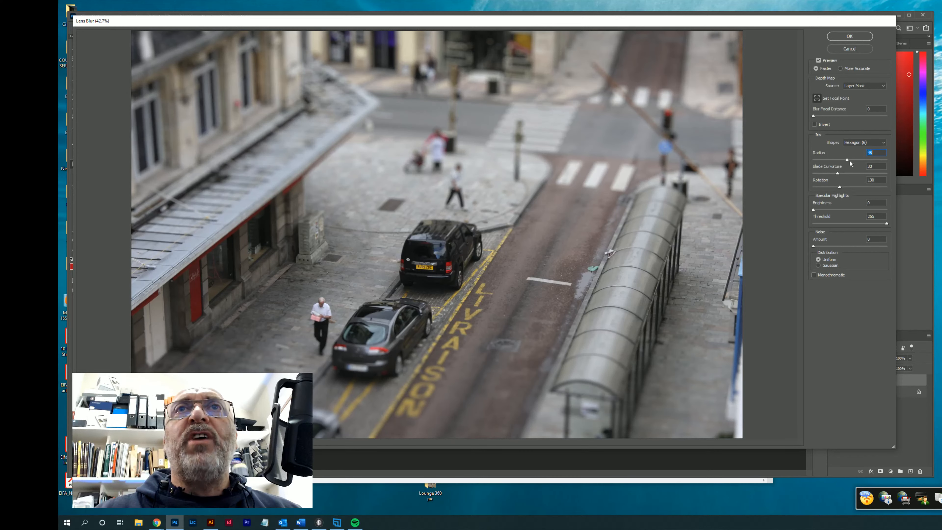
{"action": "left_click_drag", "start_coordinate": [850, 161], "coordinate": [858, 160]}
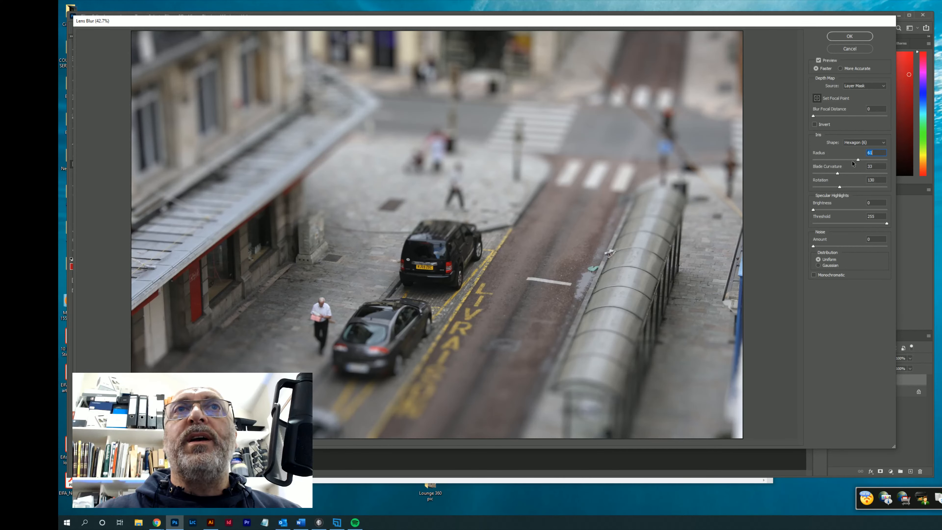
{"action": "left_click_drag", "start_coordinate": [857, 160], "coordinate": [881, 160]}
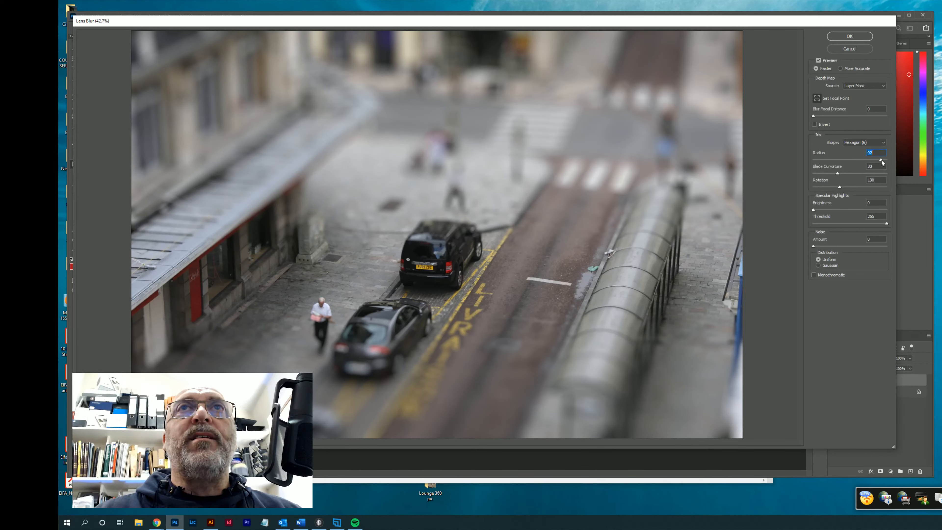
{"action": "left_click_drag", "start_coordinate": [881, 160], "coordinate": [859, 163]}
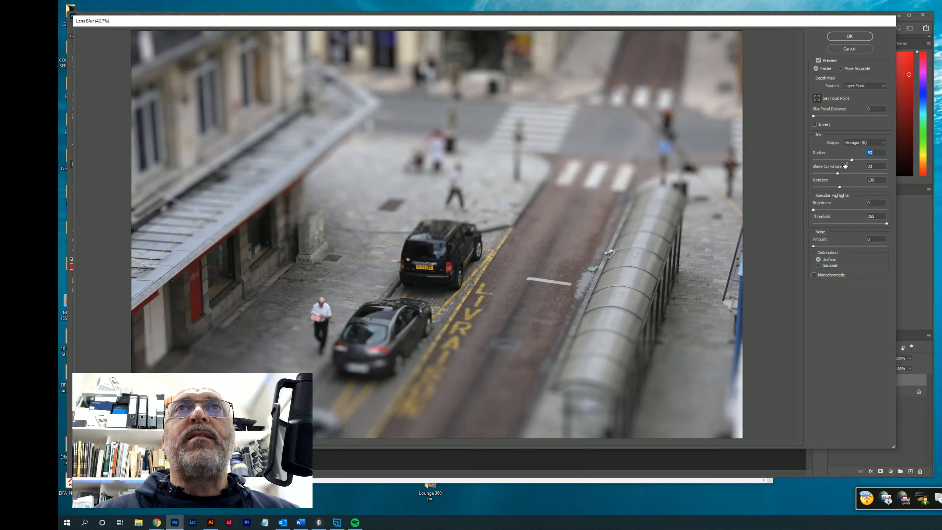
{"action": "left_click_drag", "start_coordinate": [859, 161], "coordinate": [834, 159]}
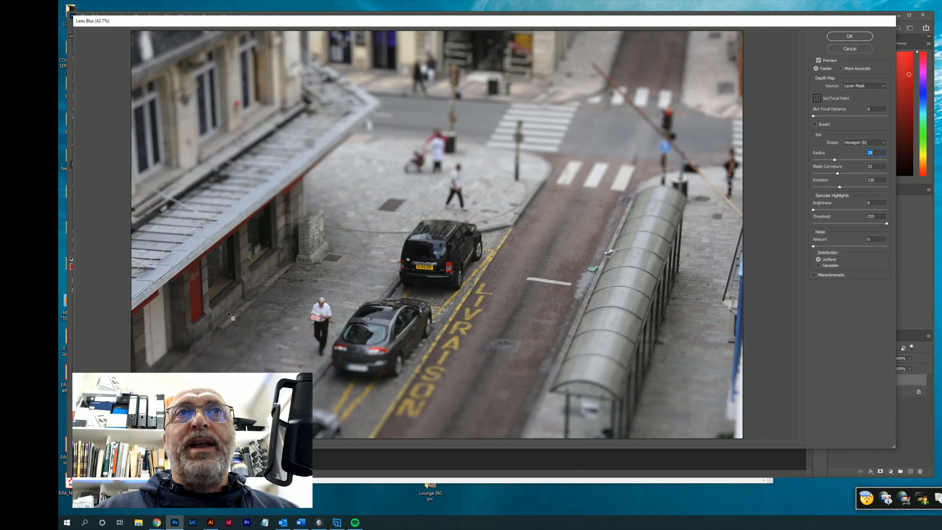
{"action": "left_click", "coordinate": [850, 37]}
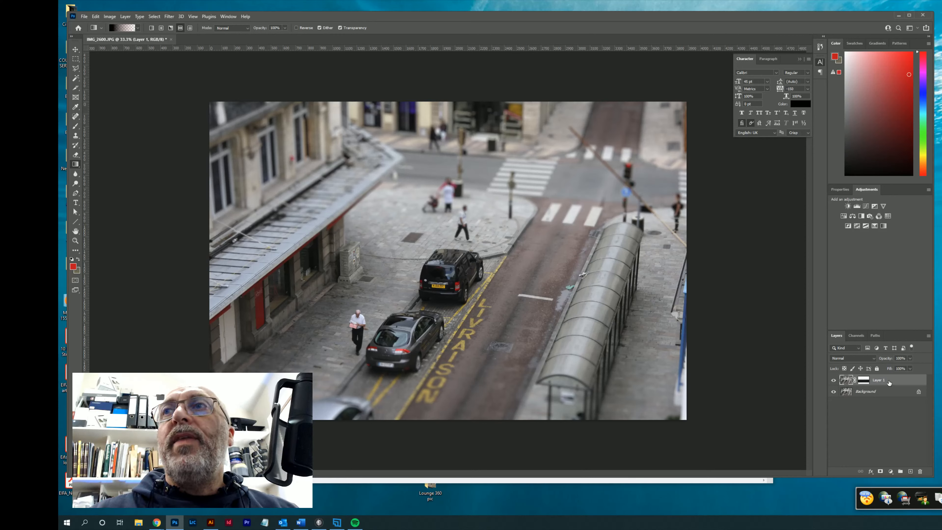
Step: Paint black on the layer mask over the rear of the grey car, the bus shelter and the building's roof to restore sharpness
{"action": "left_click", "coordinate": [863, 380]}
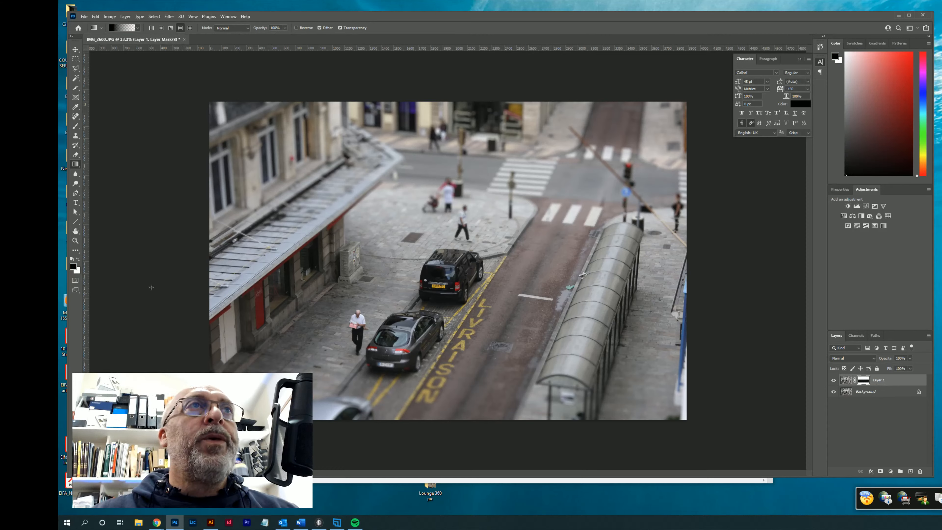
{"action": "left_click", "coordinate": [76, 127]}
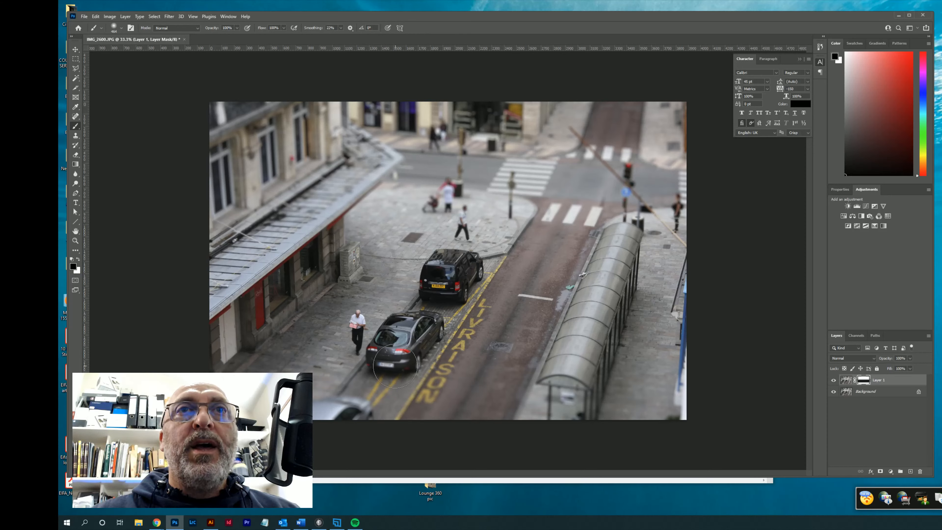
{"action": "mouse_move", "coordinate": [395, 366]}
{"action": "left_mouse_down"}
{"action": "mouse_move", "coordinate": [378, 366]}
{"action": "mouse_move", "coordinate": [406, 367]}
{"action": "mouse_move", "coordinate": [376, 369]}
{"action": "left_mouse_up"}
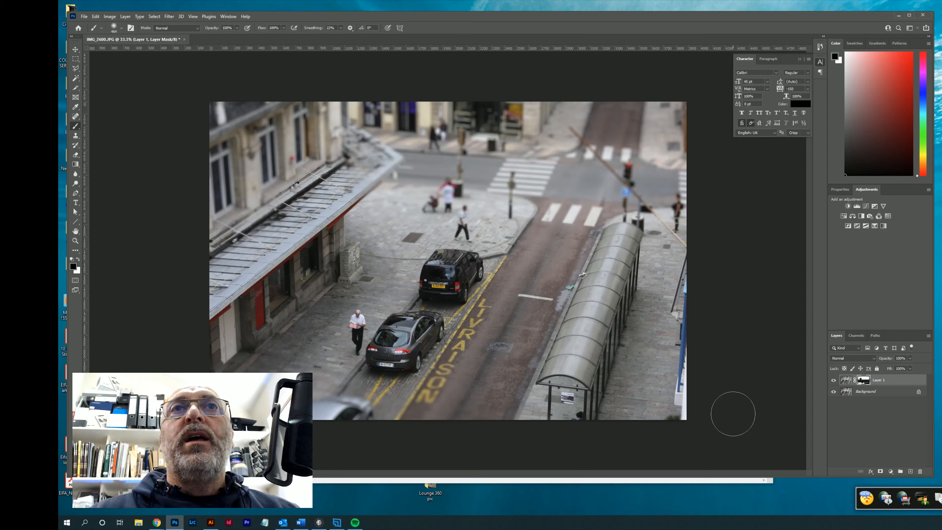
Step: Undo the brush strokes on the layer mask and the Lens Blur
{"action": "left_click", "coordinate": [85, 16]}
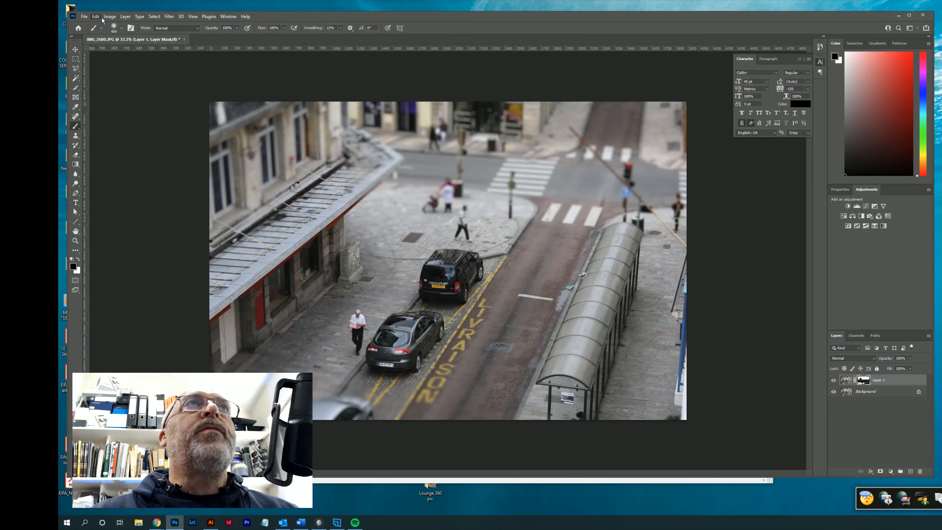
{"action": "left_click", "coordinate": [100, 18]}
{"action": "left_click", "coordinate": [102, 25]}
{"action": "left_click", "coordinate": [100, 18]}
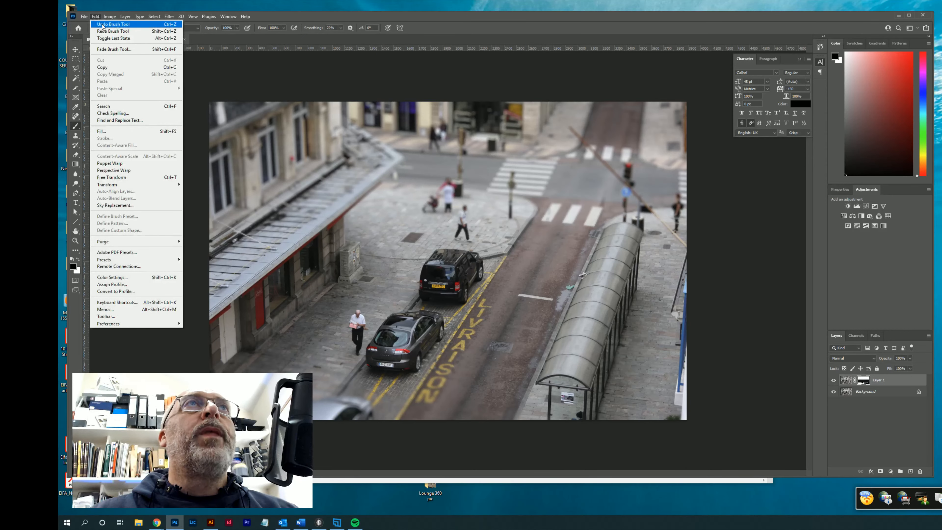
{"action": "left_click", "coordinate": [96, 17]}
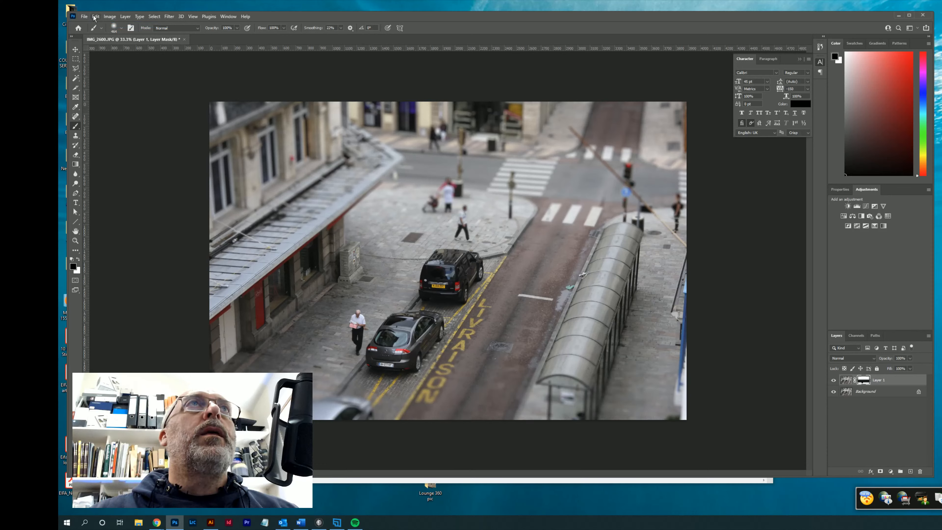
{"action": "left_click", "coordinate": [95, 17]}
{"action": "left_click", "coordinate": [107, 24]}
{"action": "left_click", "coordinate": [95, 16]}
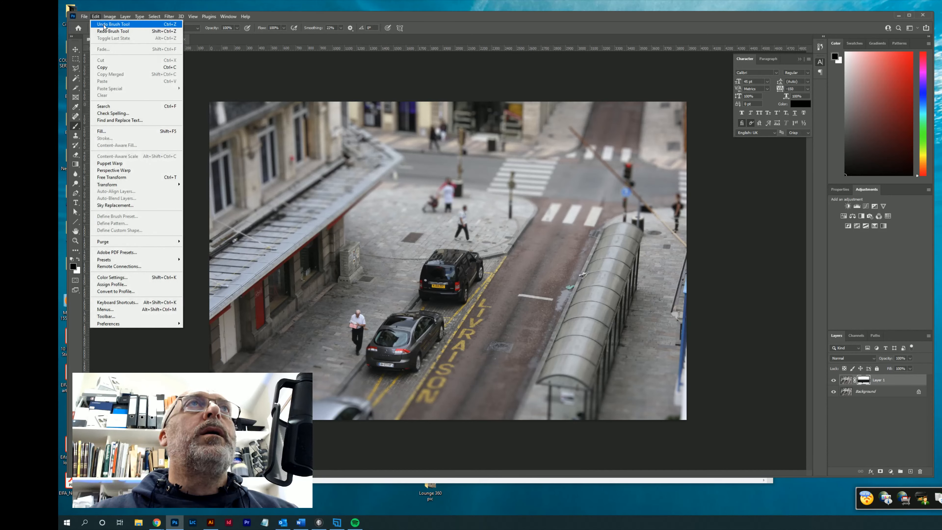
{"action": "left_click", "coordinate": [104, 24]}
{"action": "left_click", "coordinate": [95, 16]}
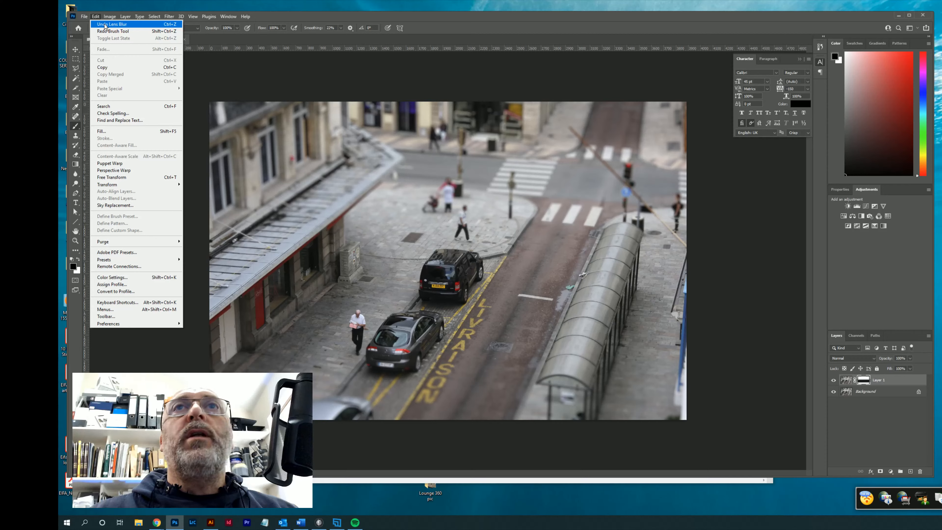
{"action": "left_click", "coordinate": [105, 24]}
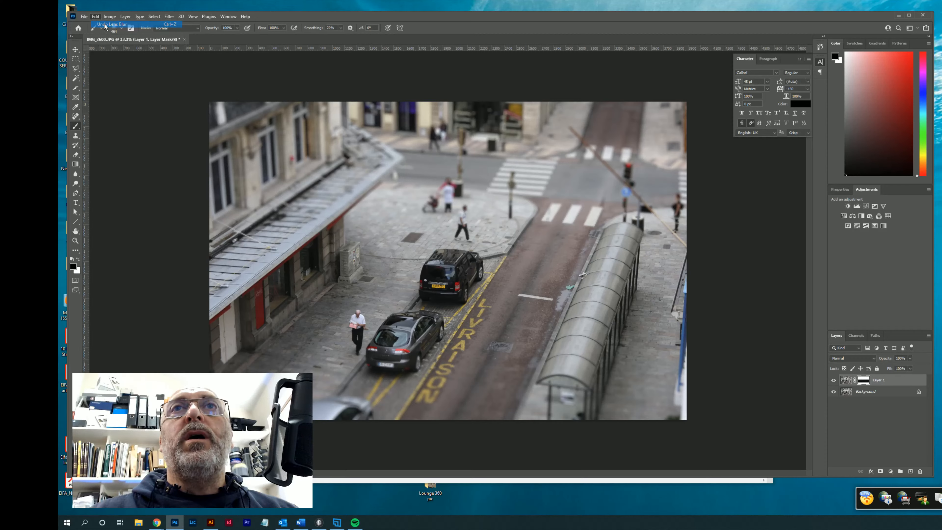
Step: Replace the duplicated layer's mask with a blank one and draw a vertical black-to-transparent reflected gradient across its middle
{"action": "right_click", "coordinate": [863, 380]}
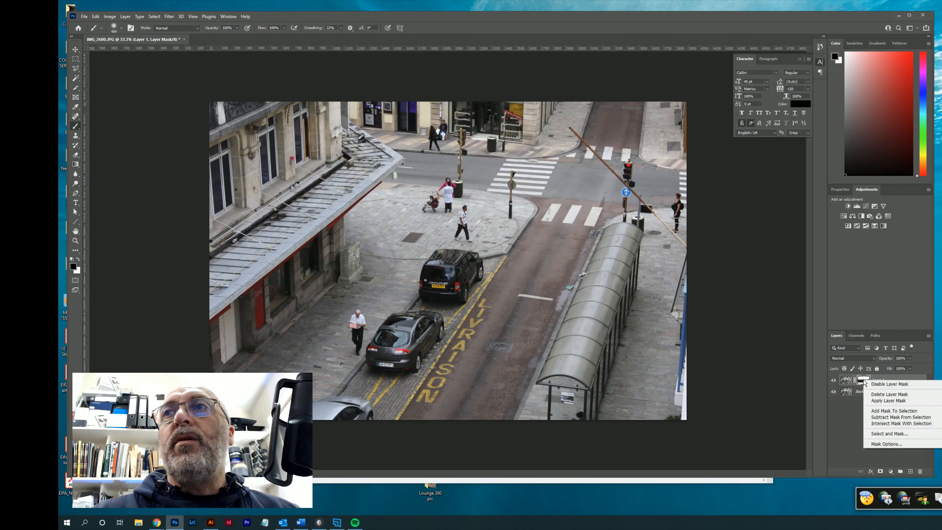
{"action": "left_click", "coordinate": [886, 394]}
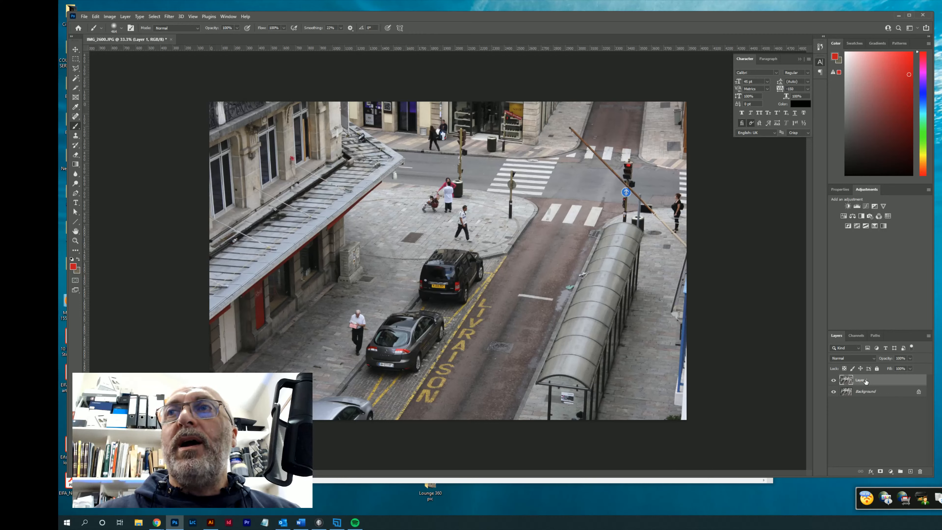
{"action": "left_click", "coordinate": [880, 471]}
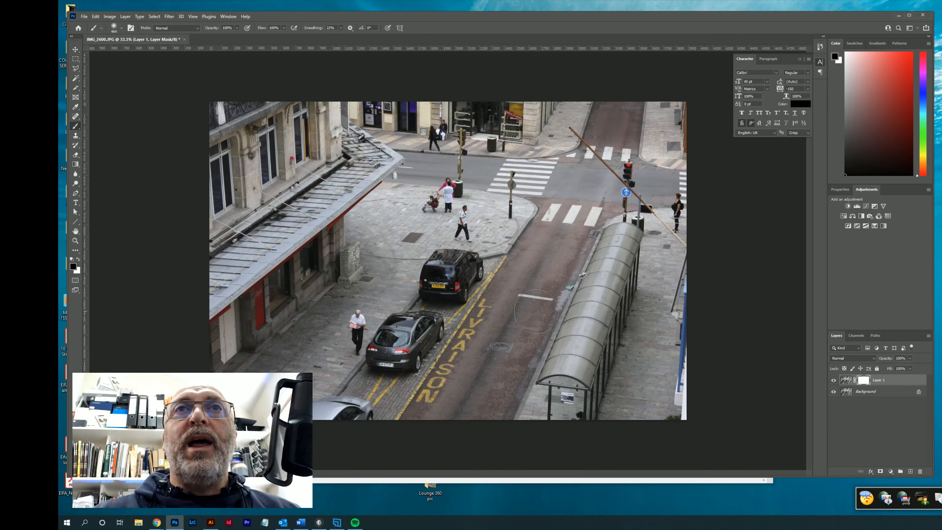
{"action": "left_click", "coordinate": [75, 165]}
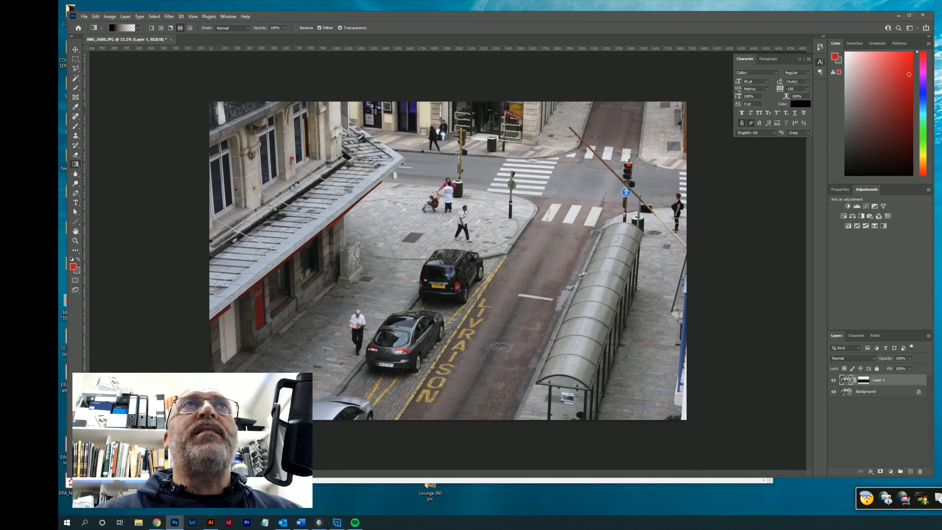
Step: Apply a Lens Blur with a radius of about 36 to the duplicated layer's image, using the layer mask as the depth source
{"action": "left_click", "coordinate": [167, 16]}
{"action": "mouse_move", "coordinate": [185, 113]}
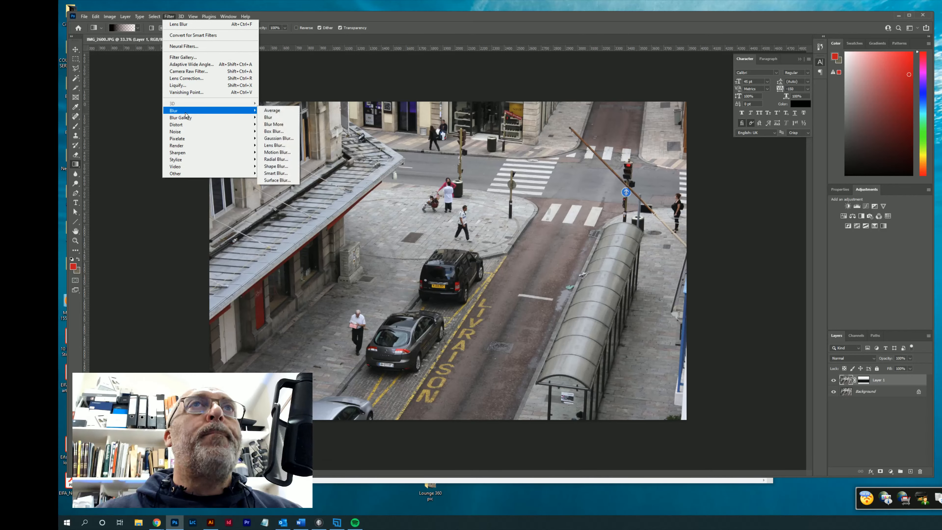
{"action": "left_click", "coordinate": [281, 145]}
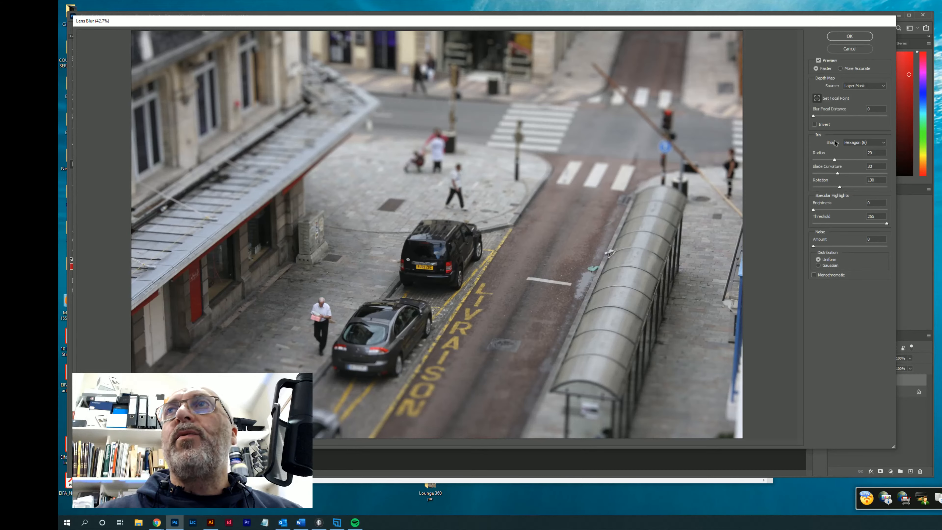
{"action": "left_click", "coordinate": [835, 160]}
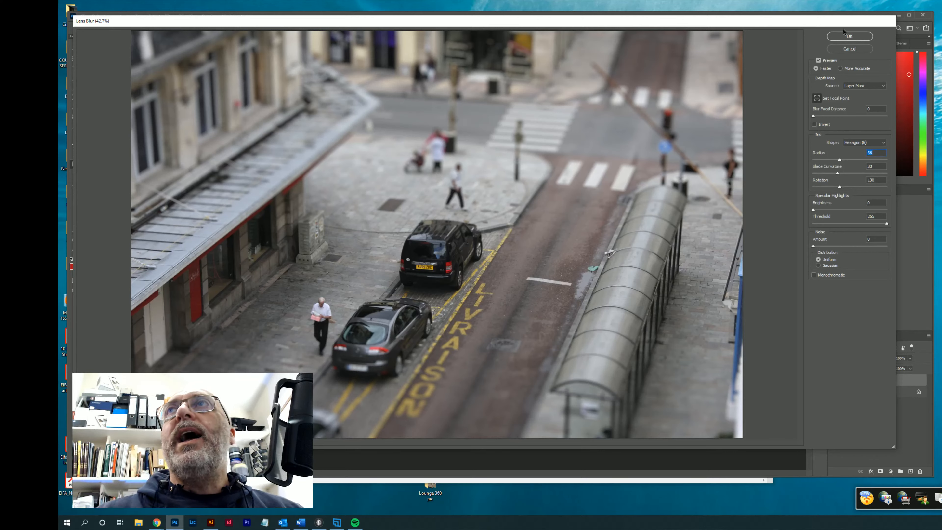
{"action": "left_click", "coordinate": [852, 37]}
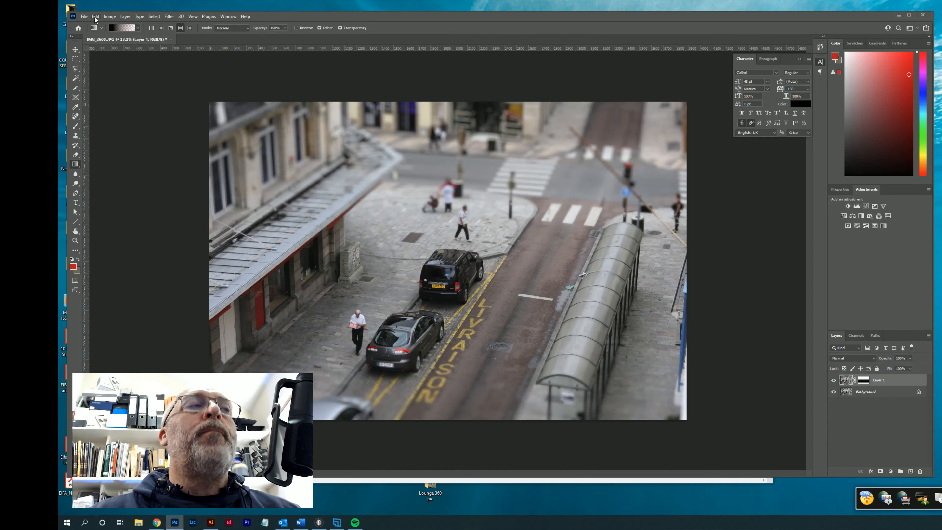
Step: Undo the Lens Blur, the mask gradient, the layer mask and the layer duplication, leaving only the Background layer
{"action": "key", "text": "ctrl+z"}
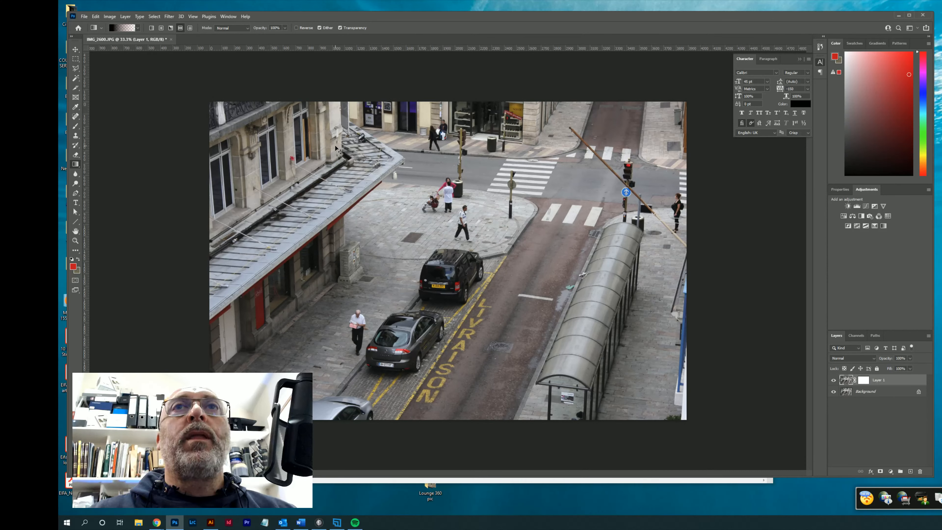
{"action": "key", "text": "ctrl+z"}
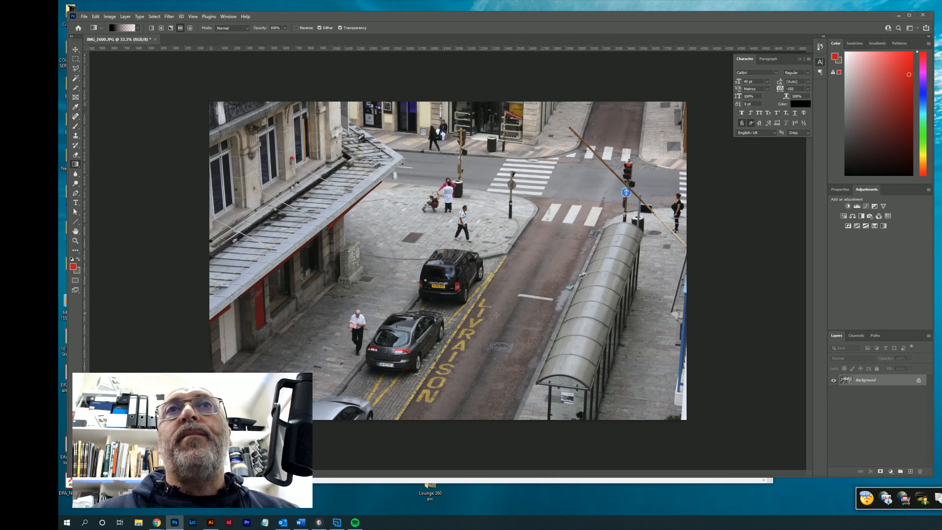
Step: Apply a 15 px Tilt-Shift blur to the Background layer, fitting the sharp zone around the black SUV and narrowing the blur transitions
{"action": "left_click", "coordinate": [170, 17]}
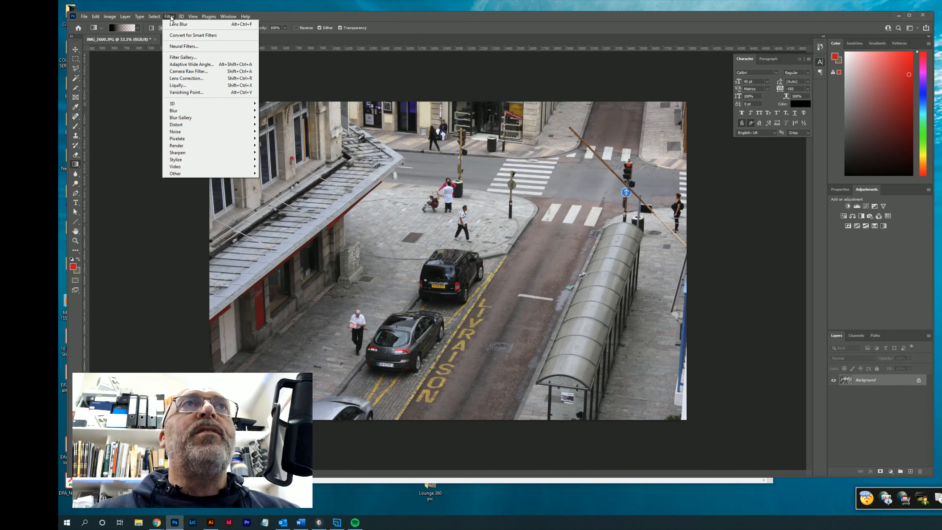
{"action": "mouse_move", "coordinate": [191, 119]}
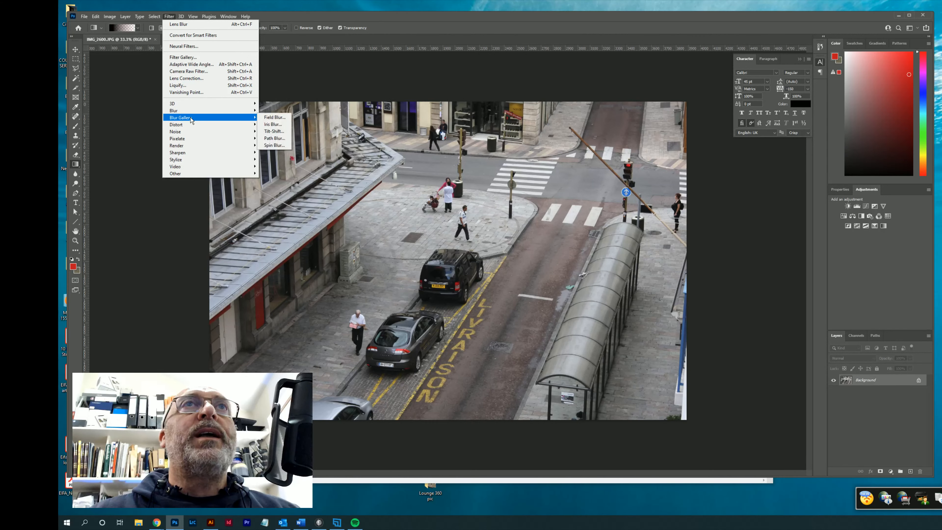
{"action": "left_click", "coordinate": [274, 131]}
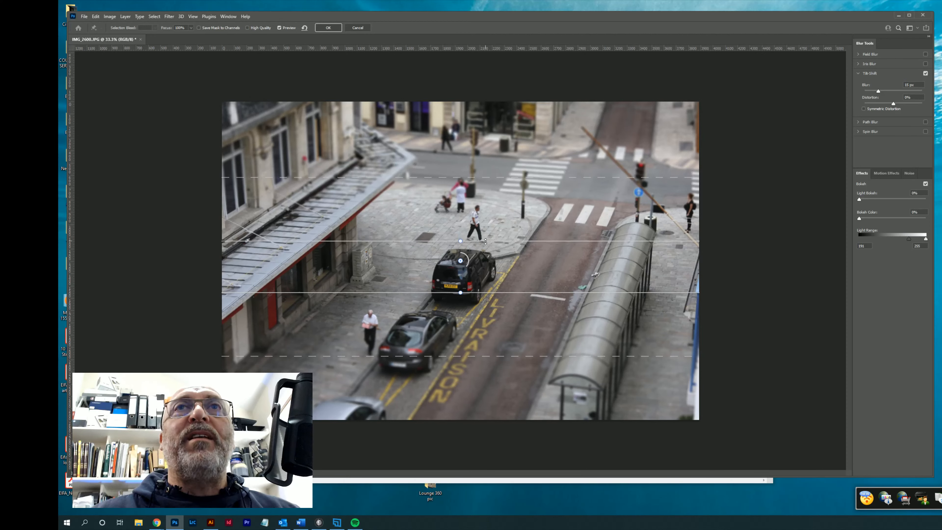
{"action": "left_click_drag", "start_coordinate": [485, 241], "coordinate": [485, 245]}
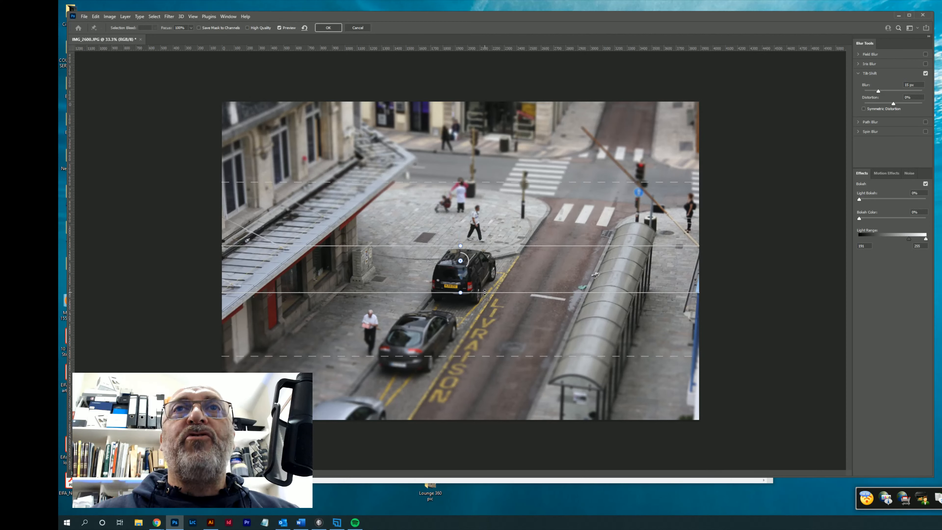
{"action": "left_click_drag", "start_coordinate": [486, 298], "coordinate": [486, 302]}
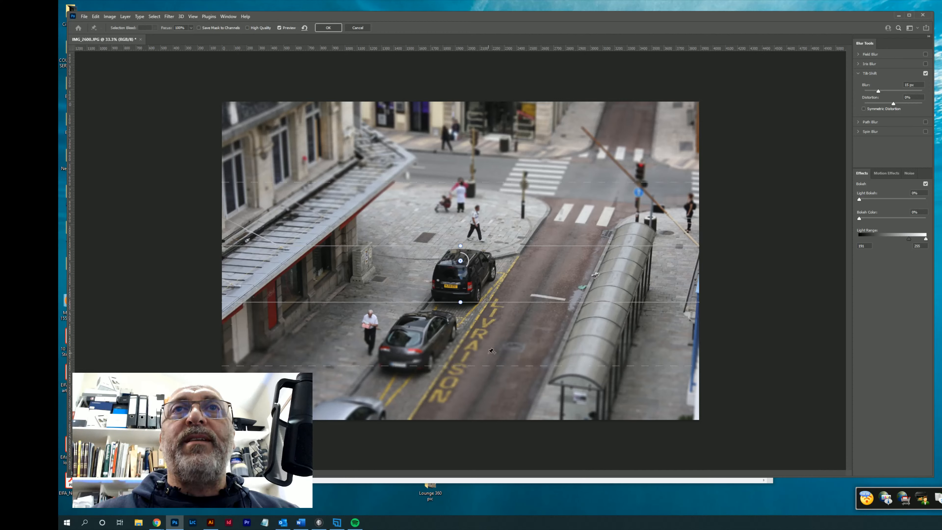
{"action": "left_click_drag", "start_coordinate": [489, 366], "coordinate": [493, 352]}
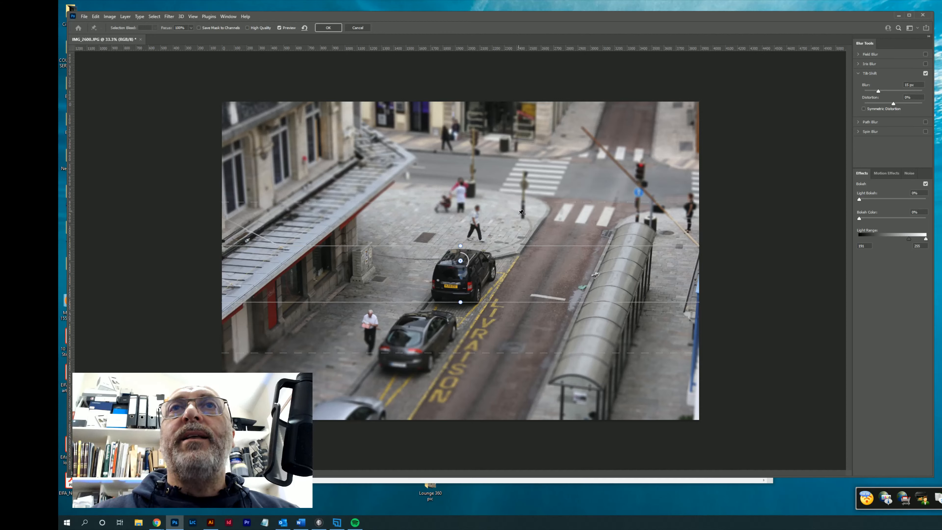
{"action": "left_click_drag", "start_coordinate": [485, 303], "coordinate": [486, 299]}
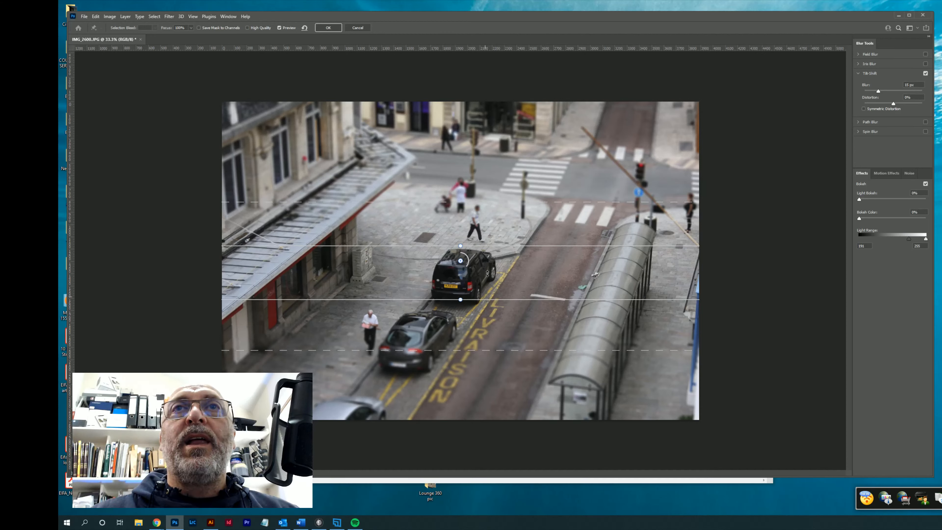
{"action": "left_click_drag", "start_coordinate": [490, 247], "coordinate": [490, 248]}
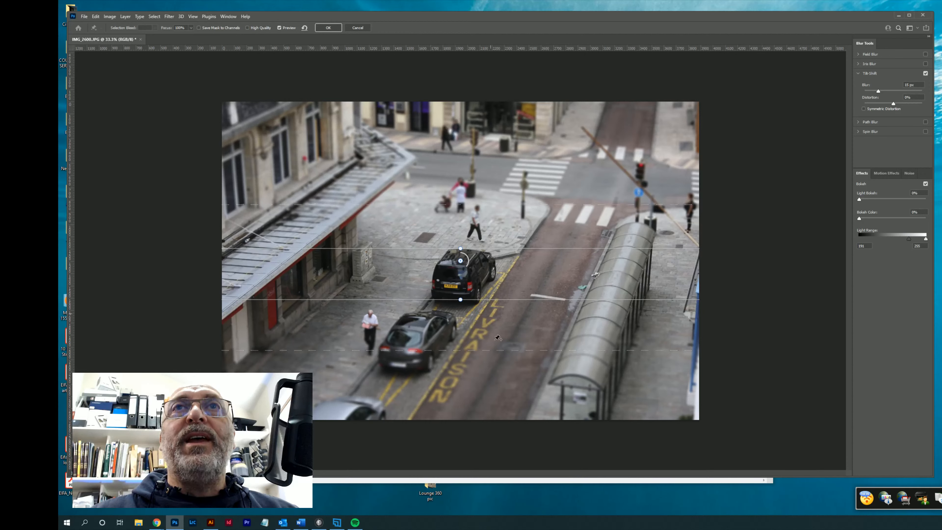
{"action": "left_click_drag", "start_coordinate": [497, 352], "coordinate": [496, 349]}
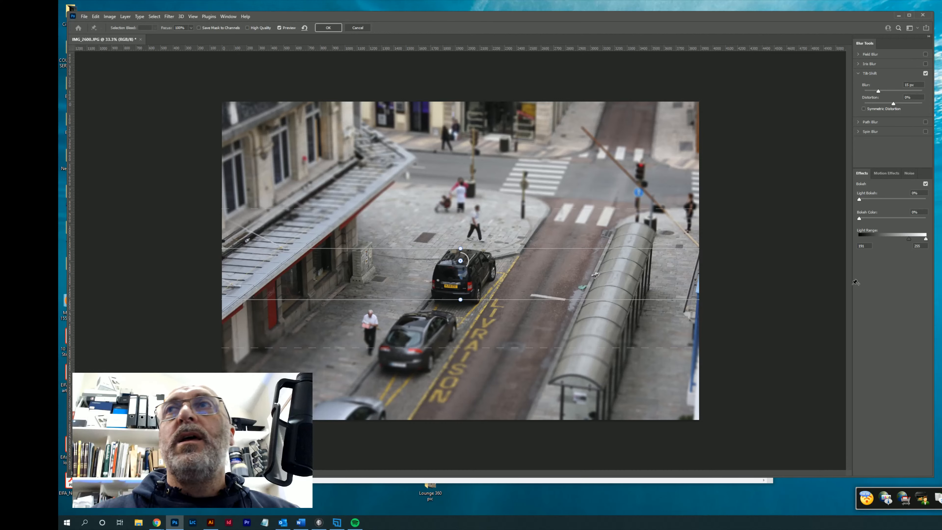
{"action": "left_click", "coordinate": [328, 28]}
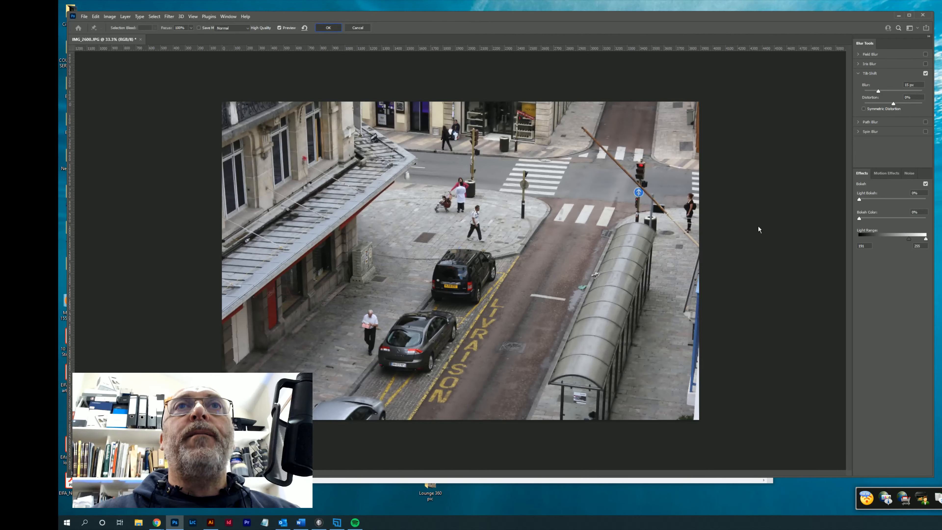